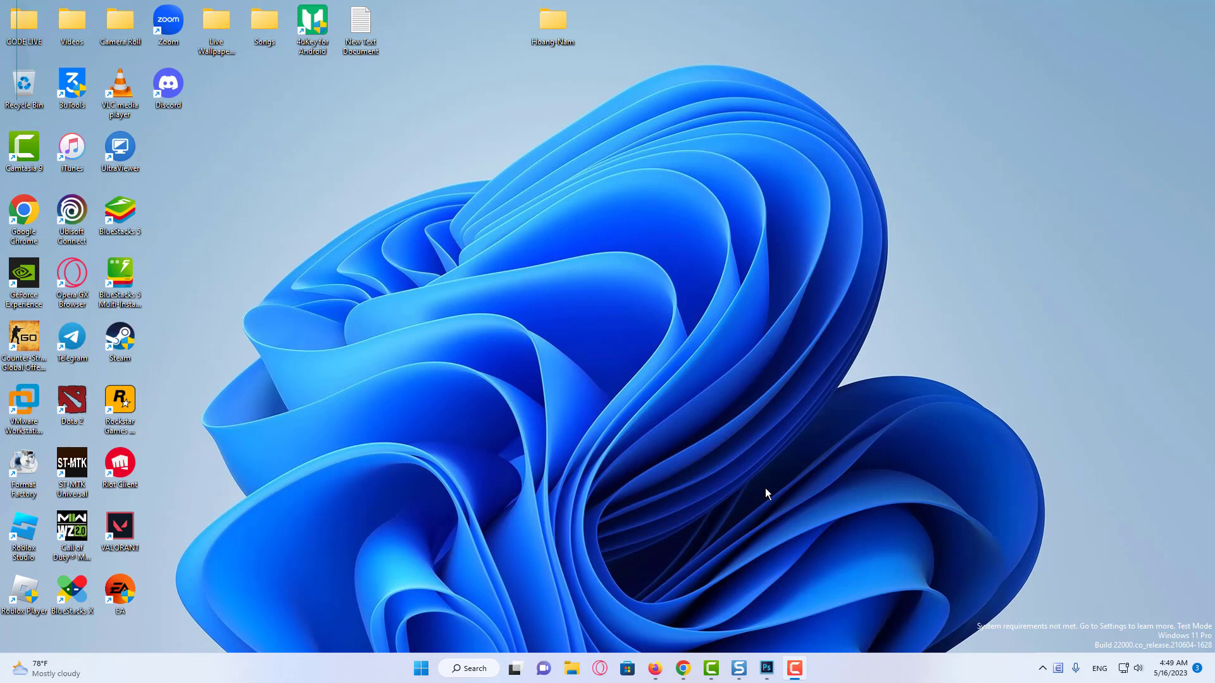
Search 'stor' from the Start menu and launch Microsoft Store
click(429, 671)
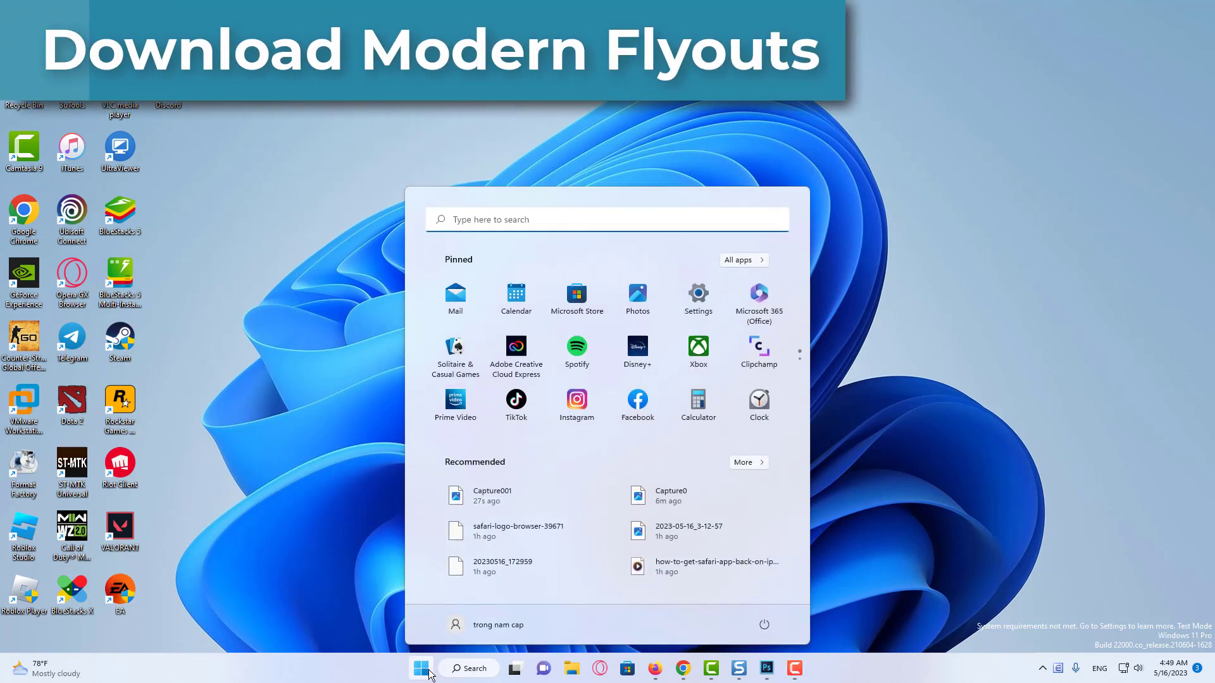
text(store)
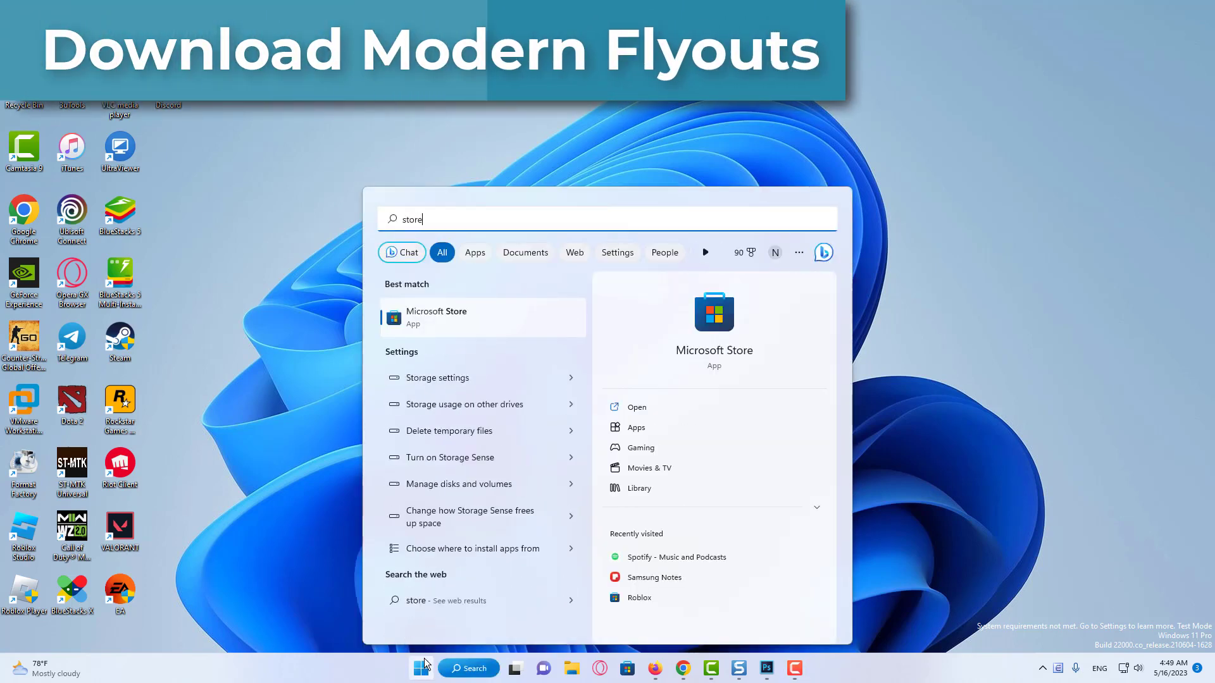
click(435, 320)
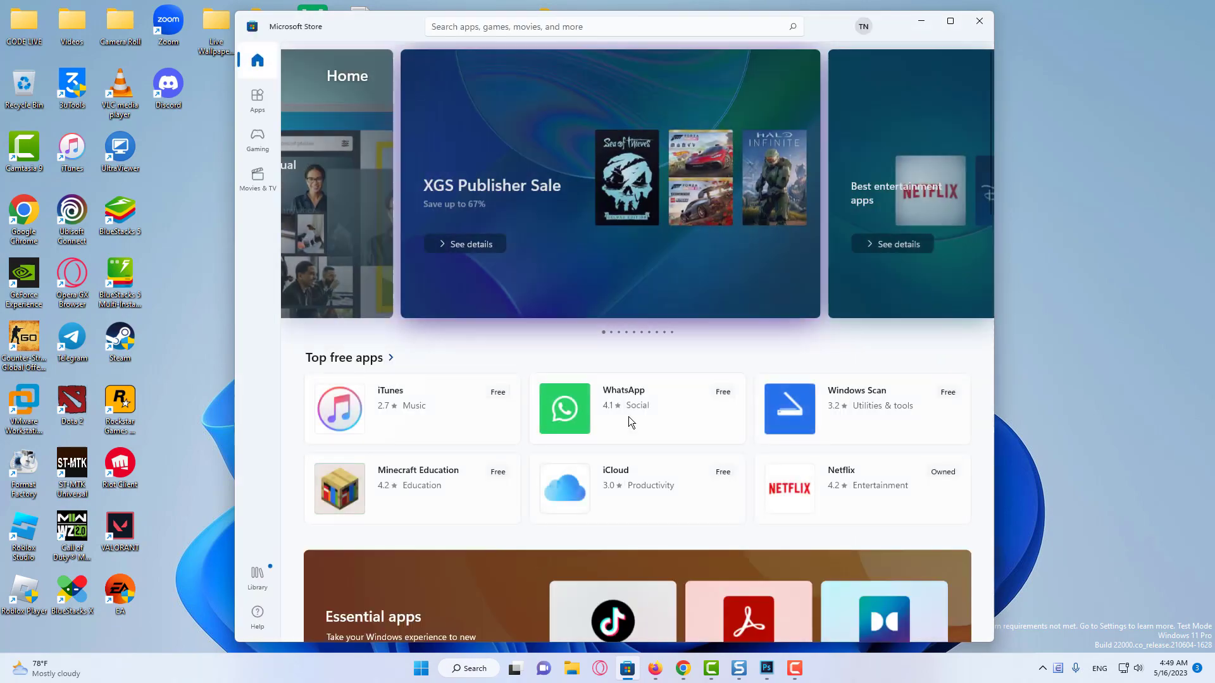
Search the Store for 'Modern Flyouts' and start downloading ModernFlyouts (Preview)
click(473, 28)
text(Modern Flyouts)
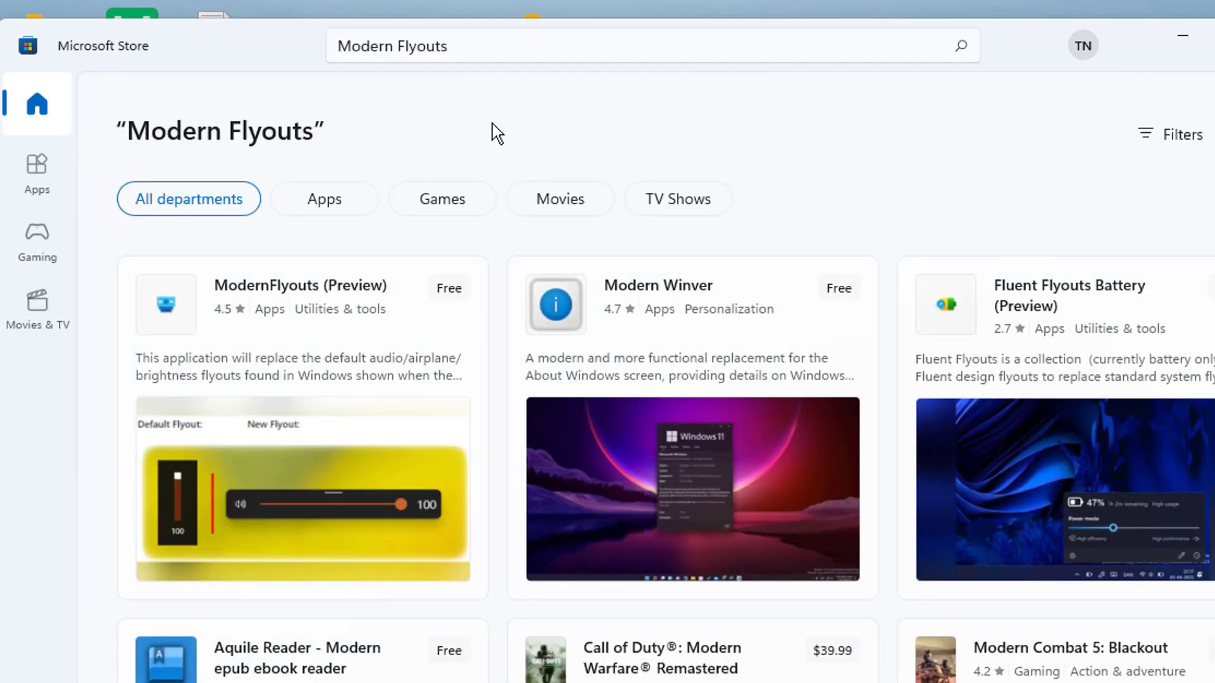
click(287, 292)
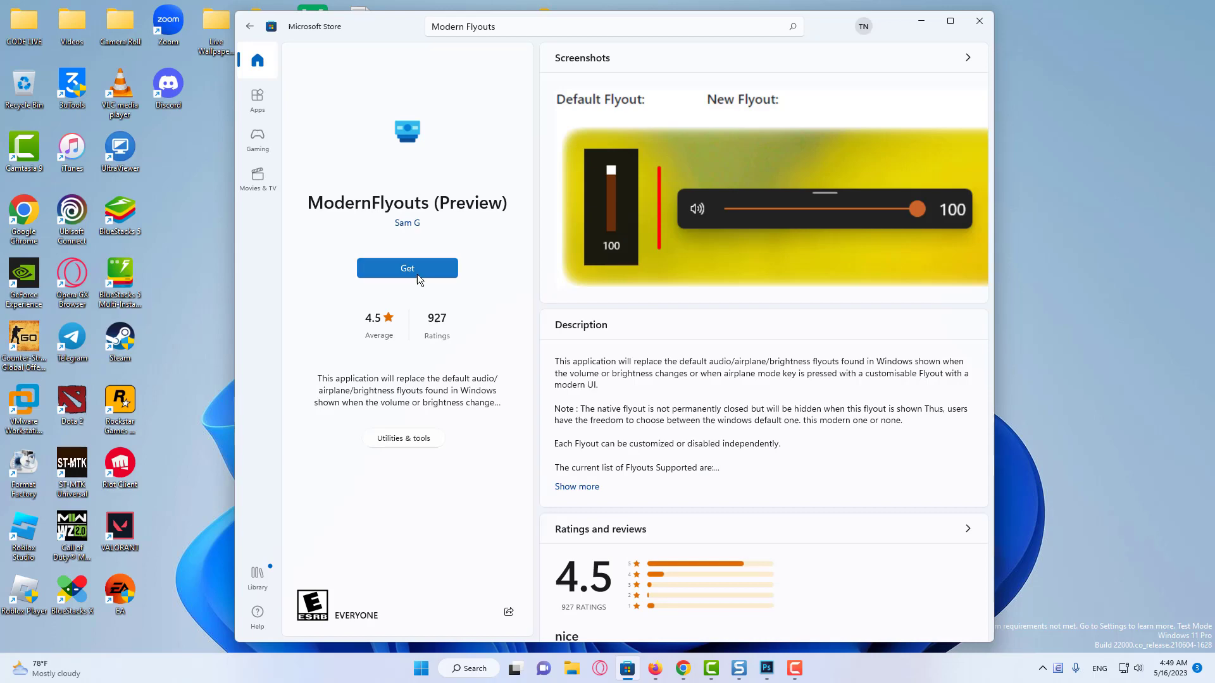
click(416, 274)
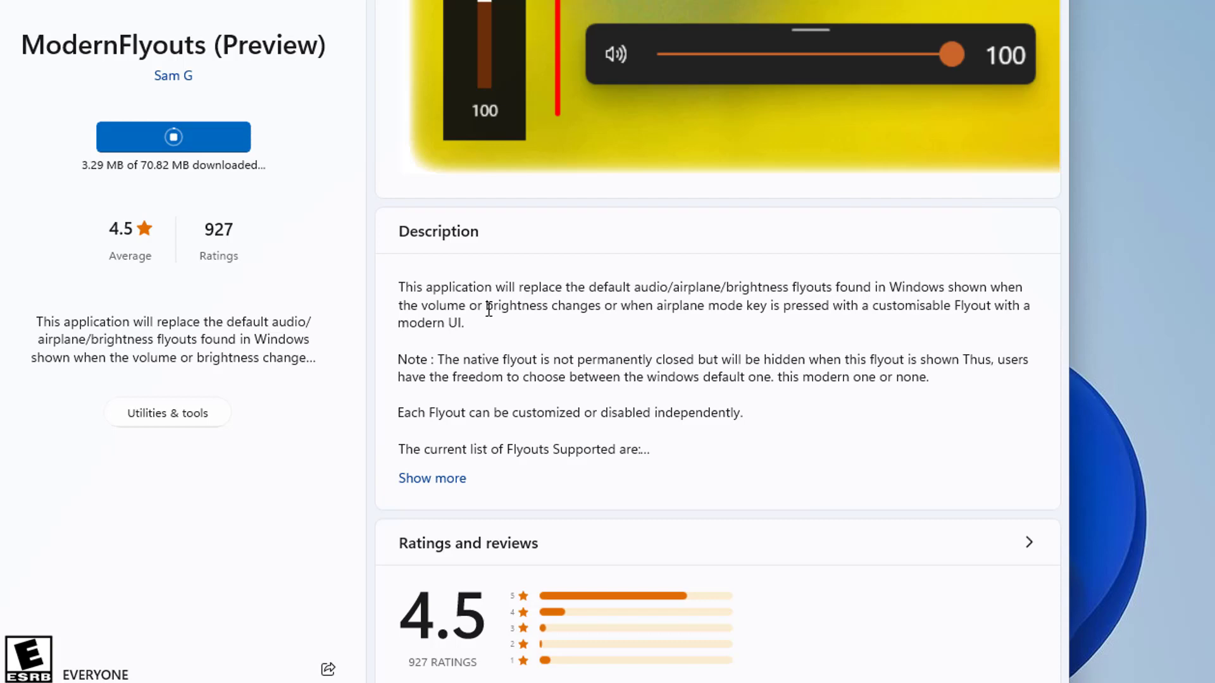
Expand and scroll the ModernFlyouts description while the installation completes
click(432, 479)
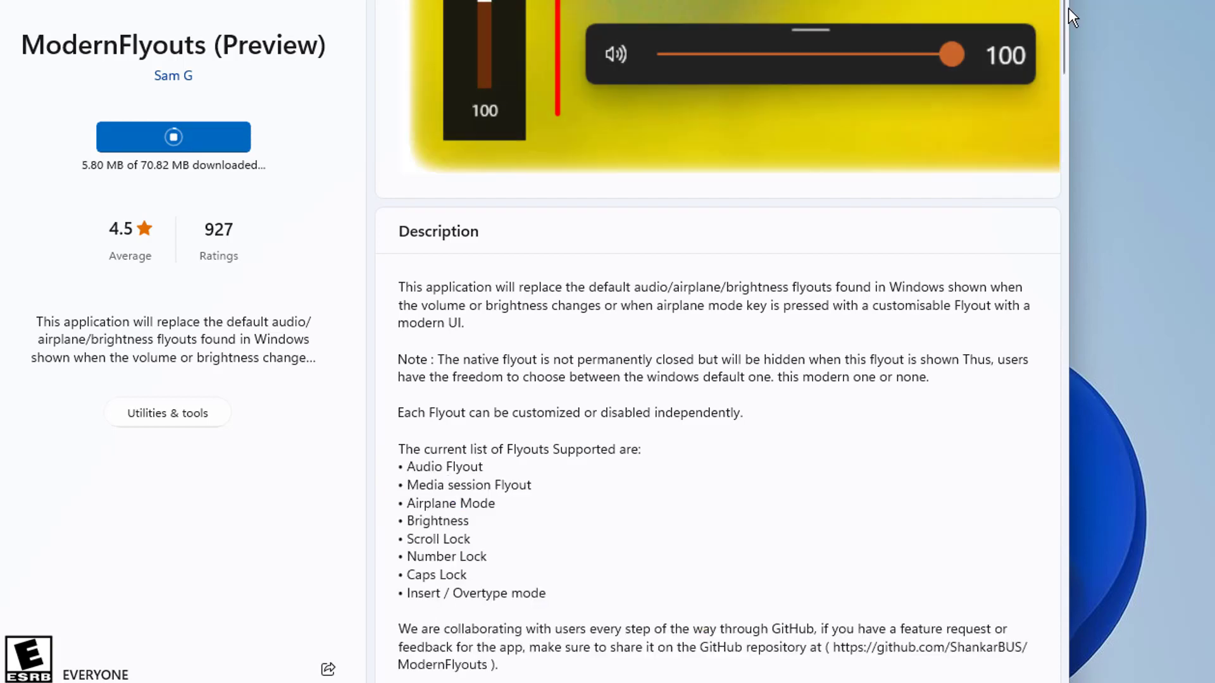
scroll(1071, 51, down, 5)
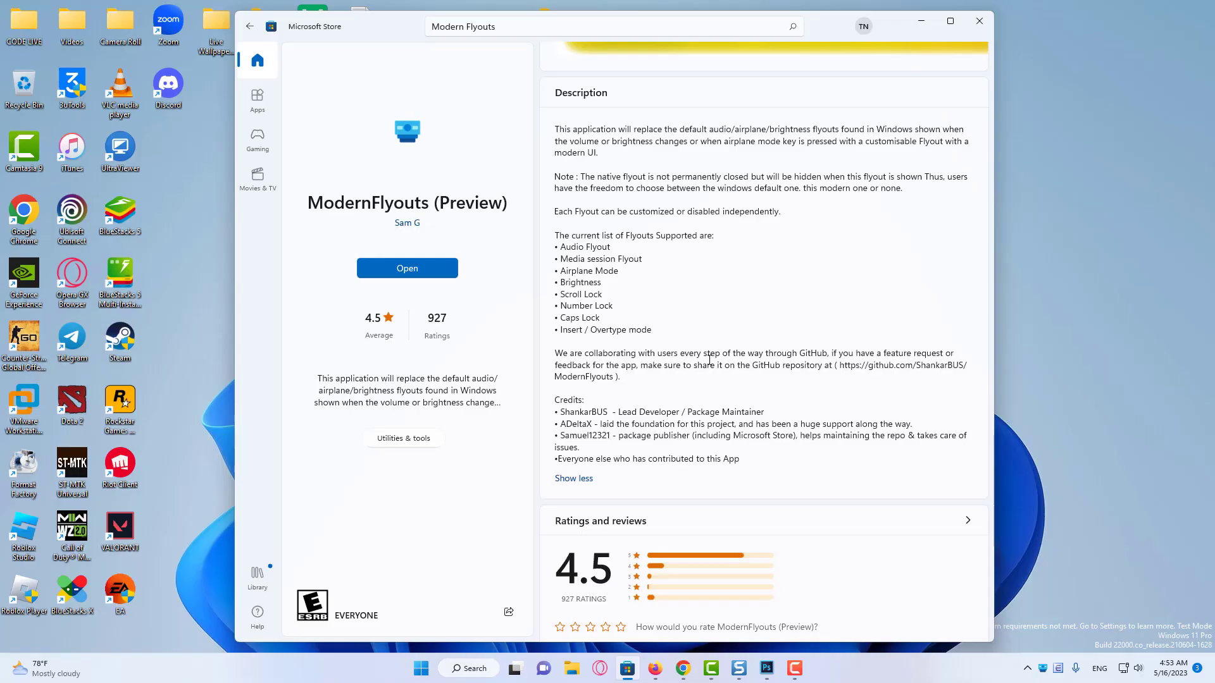
Launch ModernFlyouts, close Microsoft Store, and toggle Run at startup off and back on
click(420, 276)
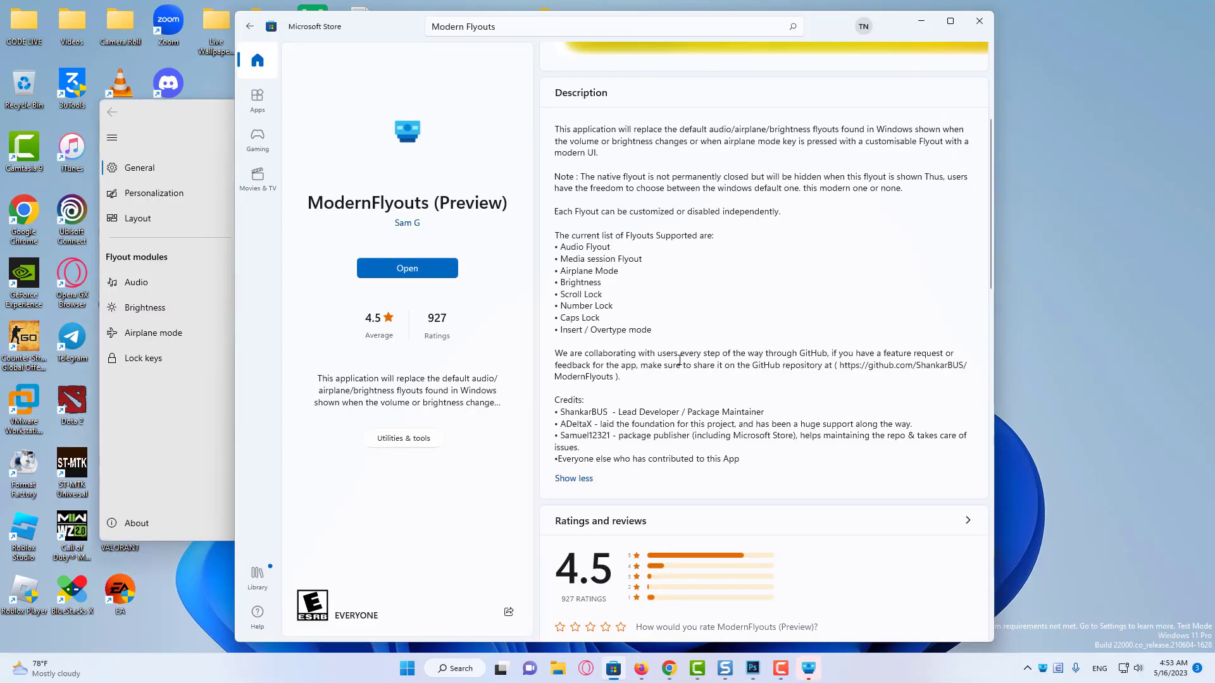
click(970, 22)
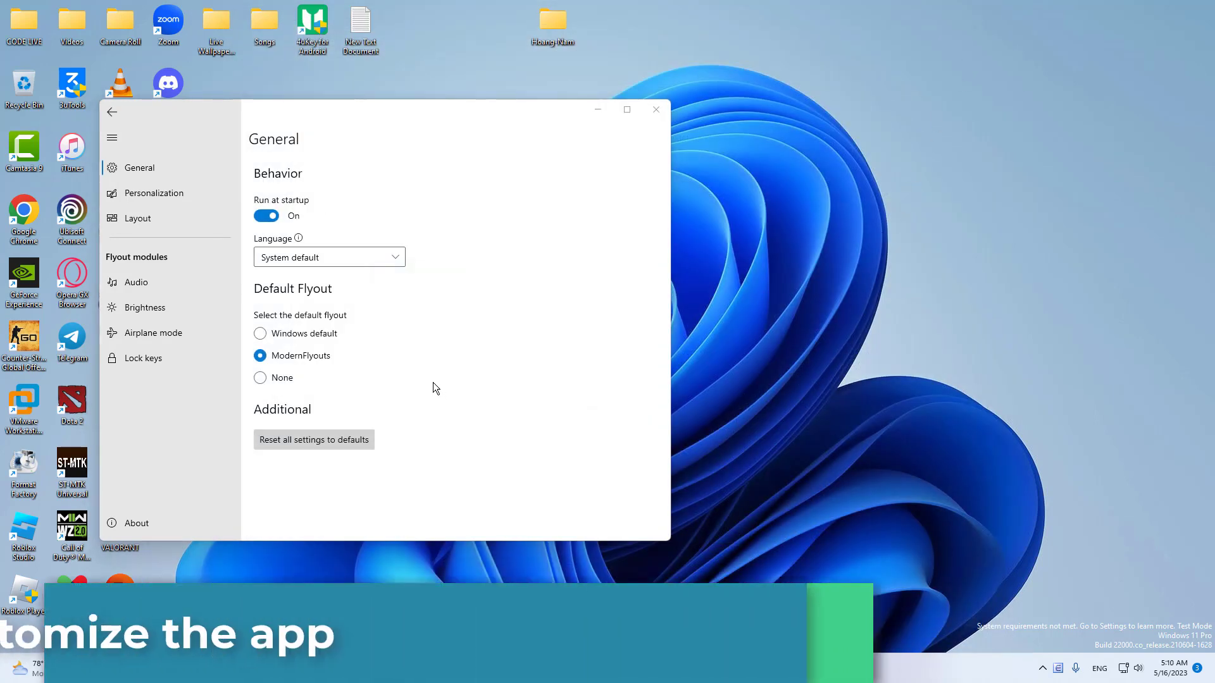
click(272, 217)
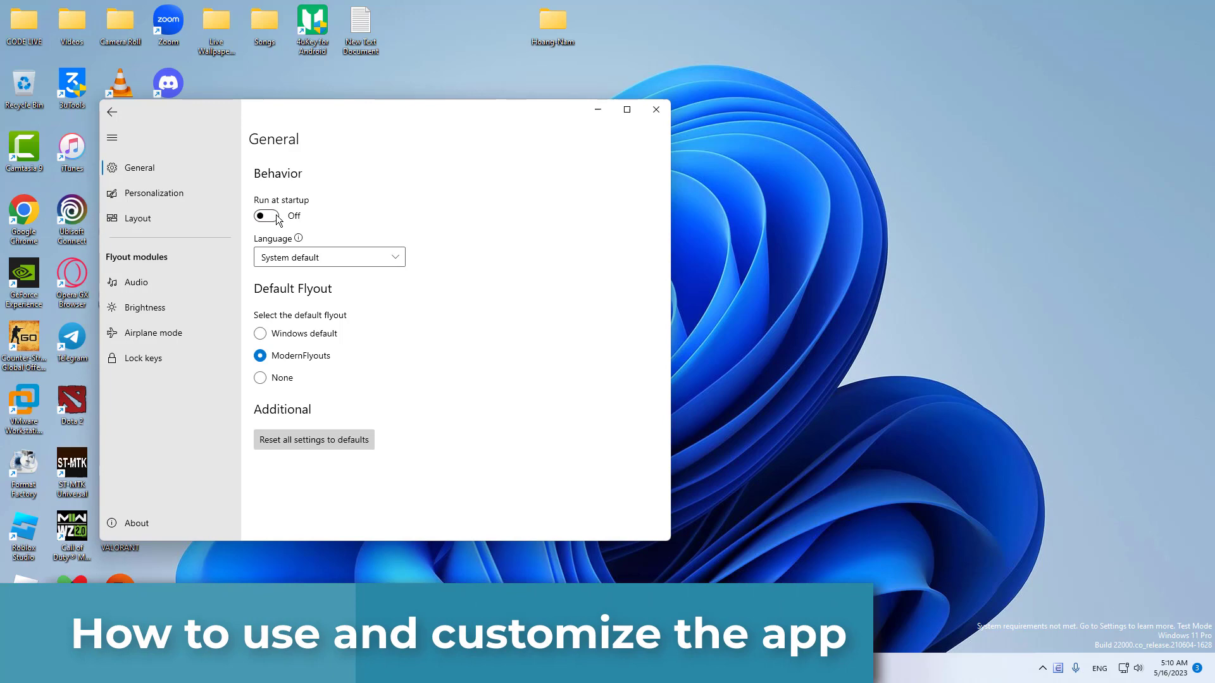
click(274, 217)
In Personalization, set Flyout theme and App Theme to Light and TopBar to auto-hide
click(181, 197)
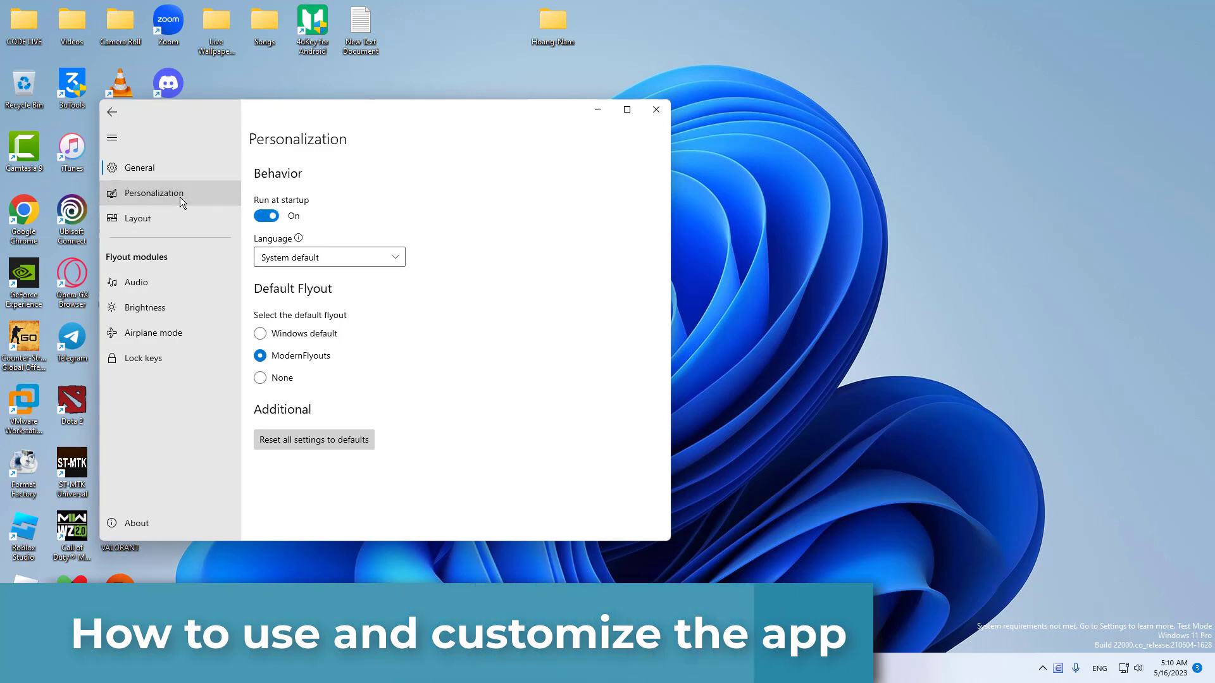
click(278, 241)
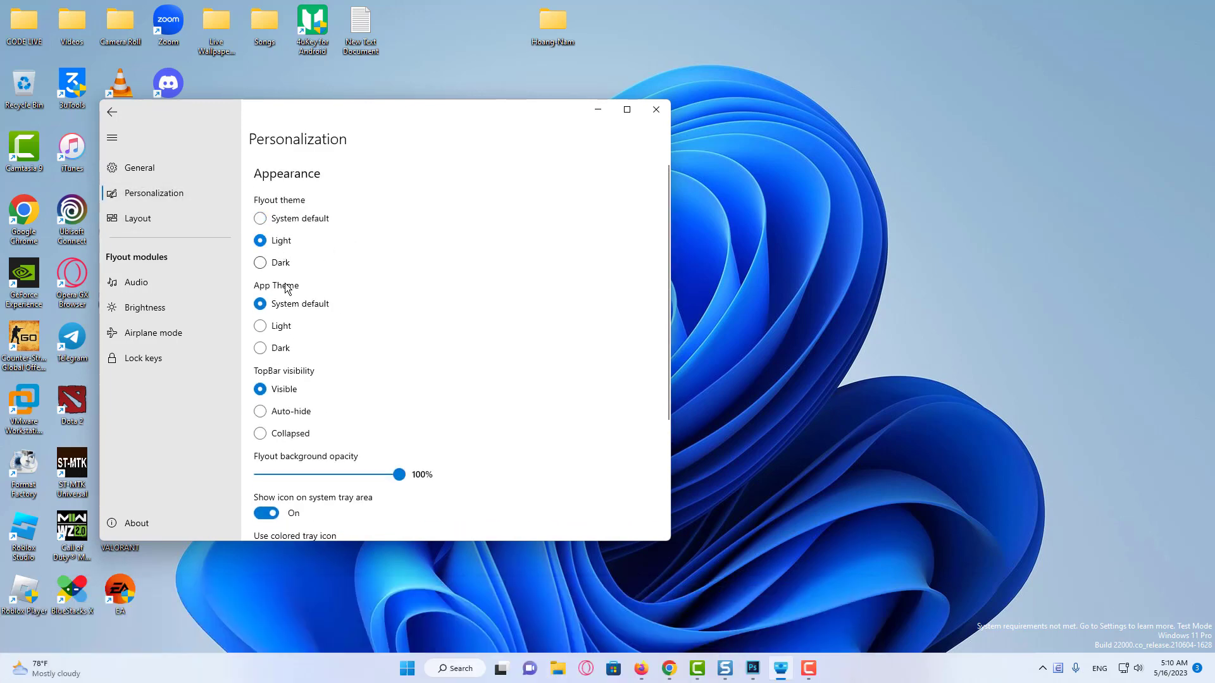
click(282, 327)
click(299, 411)
Review remaining settings, toggling the system tray icon off and on, then close settings
drag(666, 377, 663, 489)
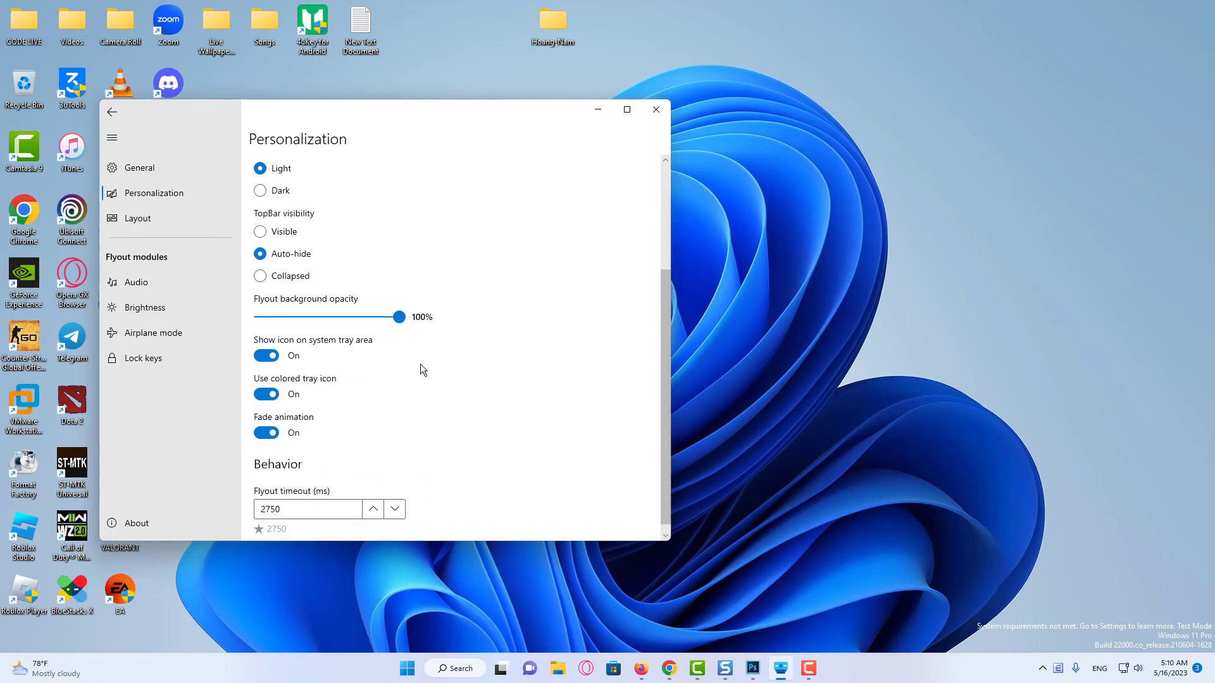
scroll(657, 461, down, 1)
mouse_move(400, 309)
mouse_down()
mouse_move(361, 308)
mouse_move(420, 308)
mouse_up()
click(266, 346)
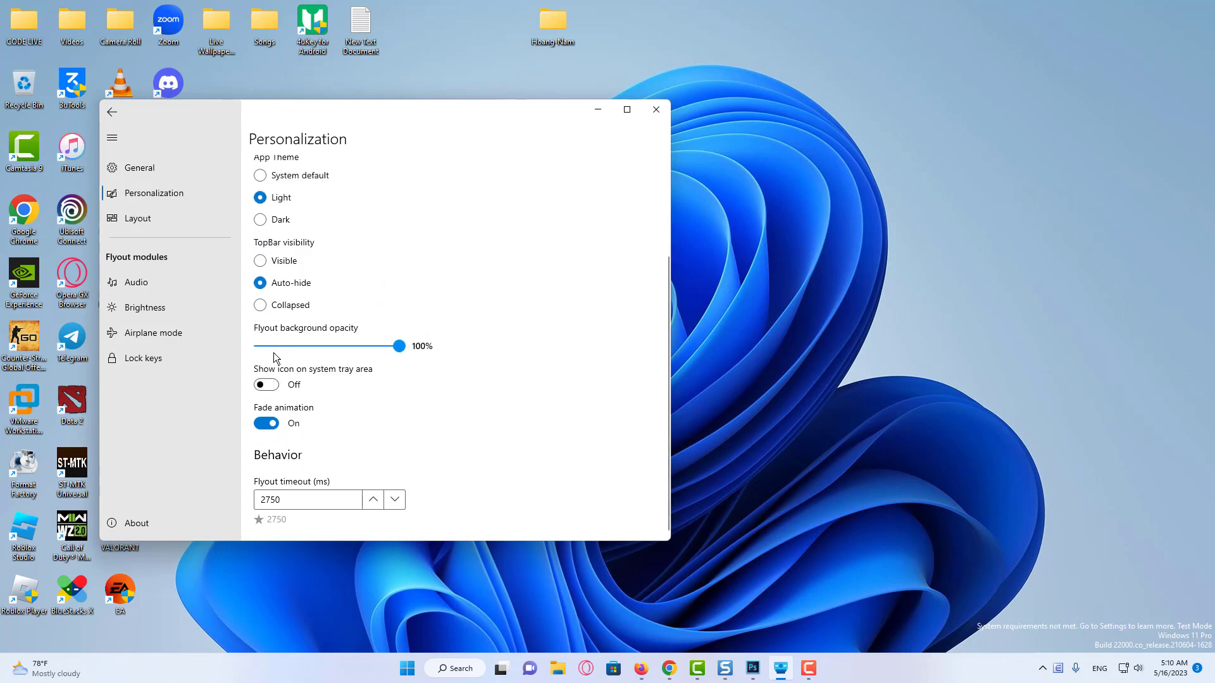
click(273, 385)
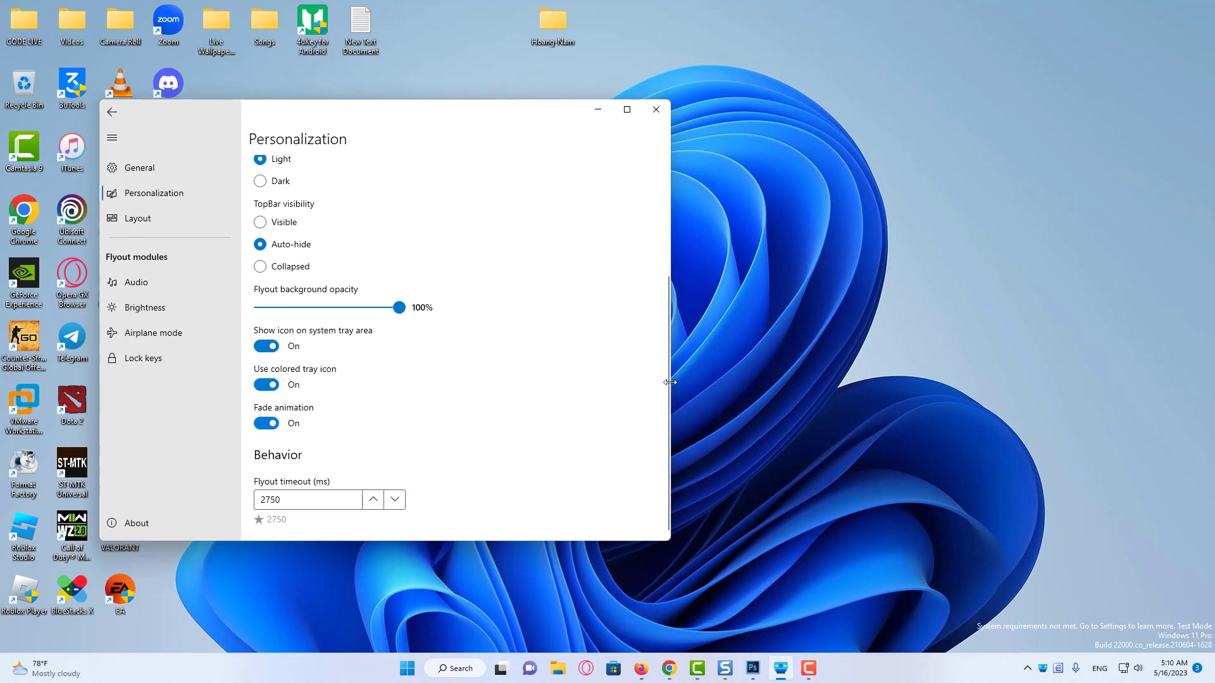
scroll(667, 254, up, 3)
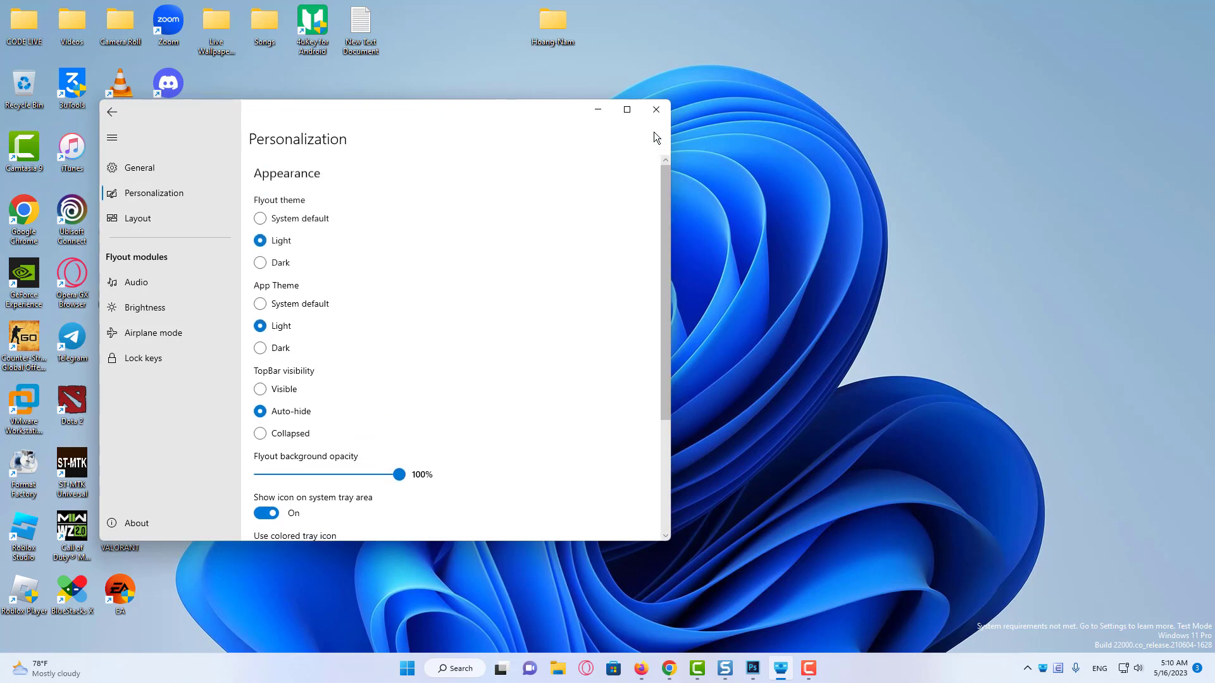
click(656, 110)
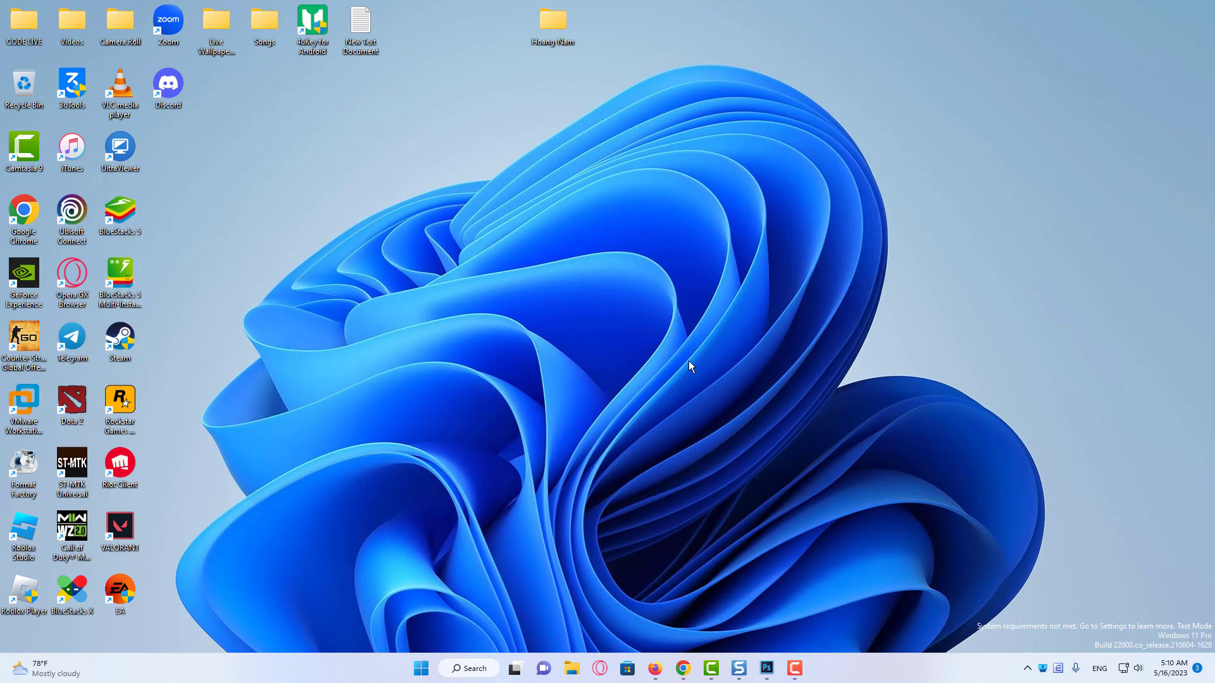
Toggle Scroll Lock on and off, then Insert, to bring up the flyouts
key(Scroll_Lock)
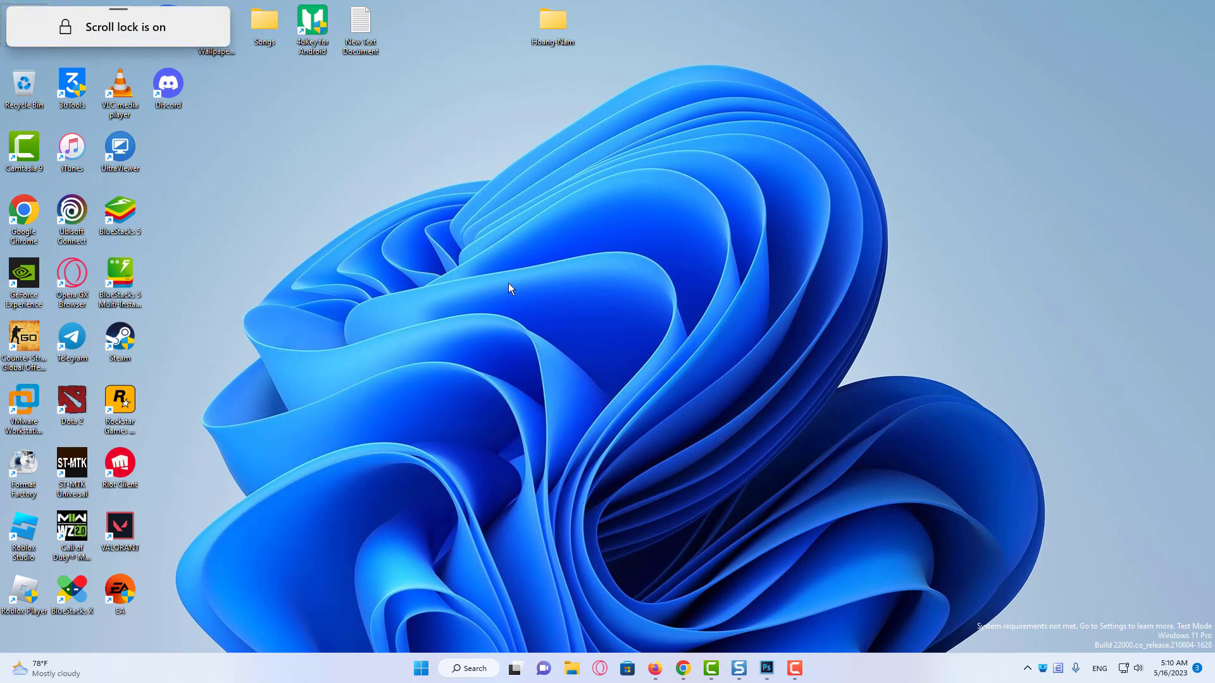
key(Scroll_Lock)
key(Insert)
key(Insert)
Move the Insert Mode flyout to the screen centre, pin it, and open its settings
drag(150, 17, 605, 431)
mouse_move(617, 437)
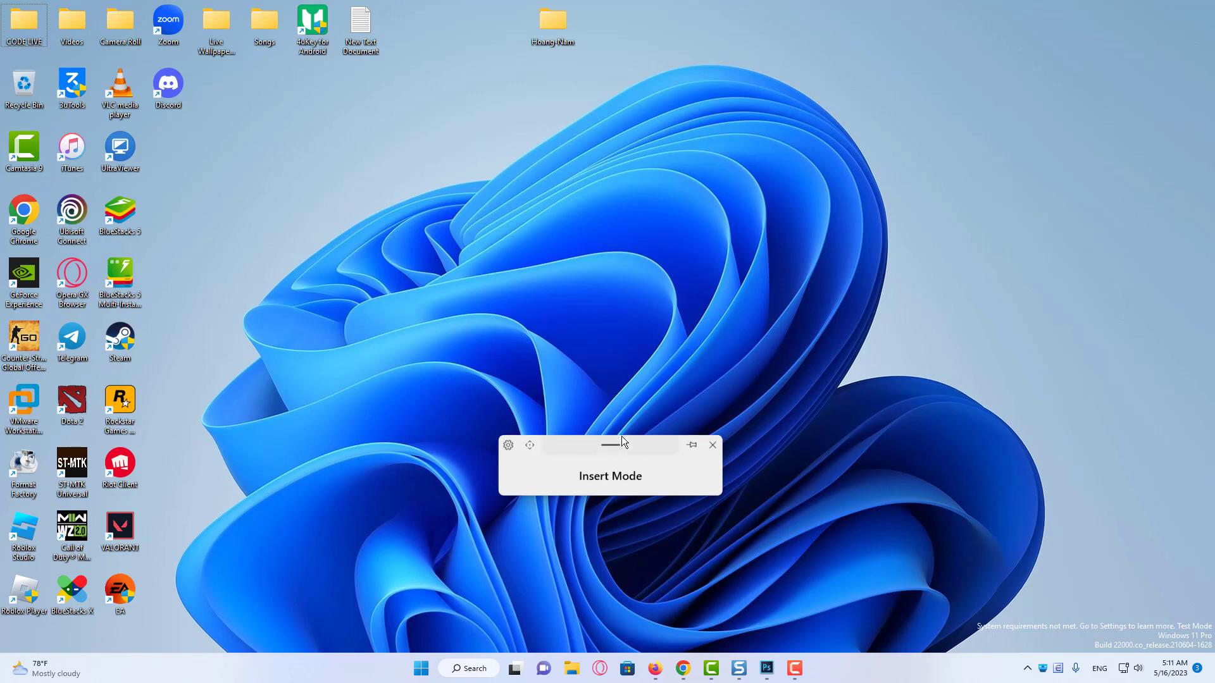
click(691, 445)
drag(620, 441, 567, 437)
click(465, 439)
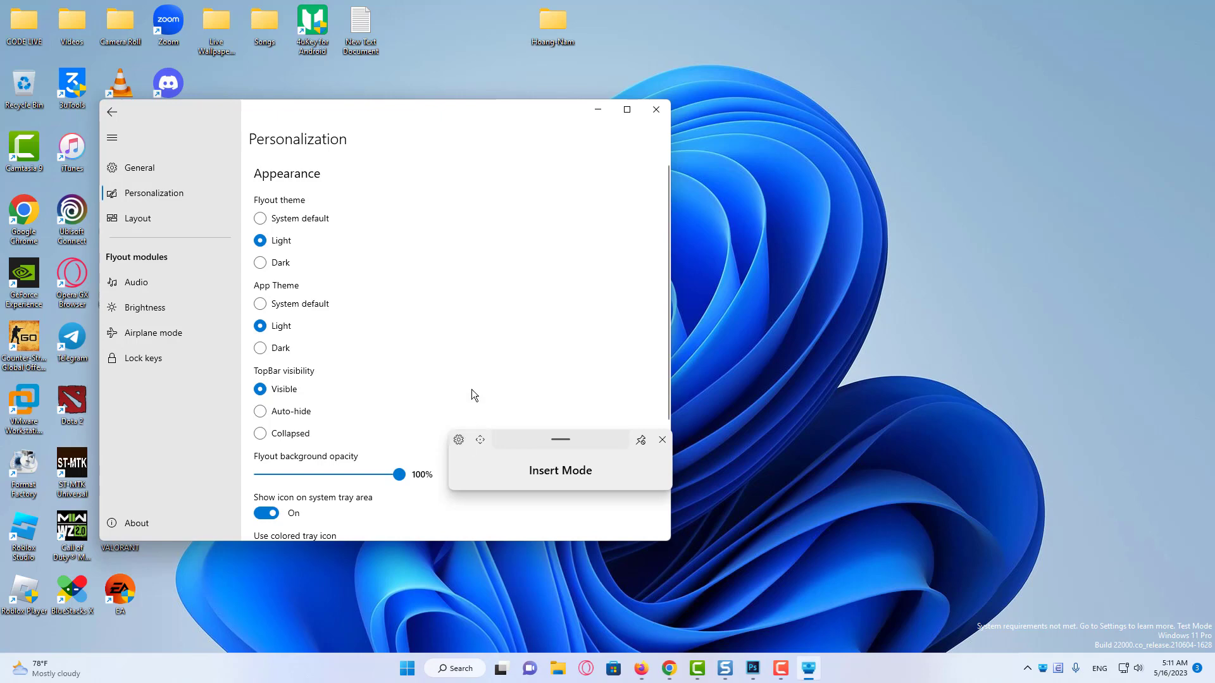
Set Flyout theme and App Theme to Dark and close the settings window
click(279, 265)
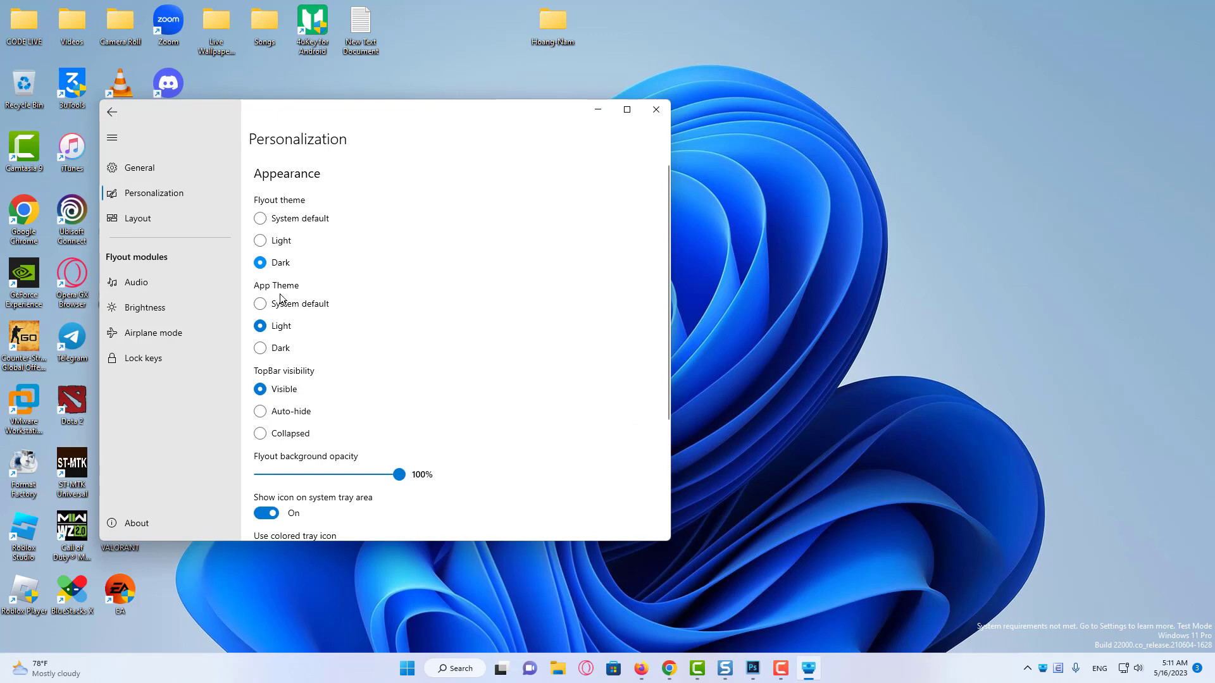
click(282, 347)
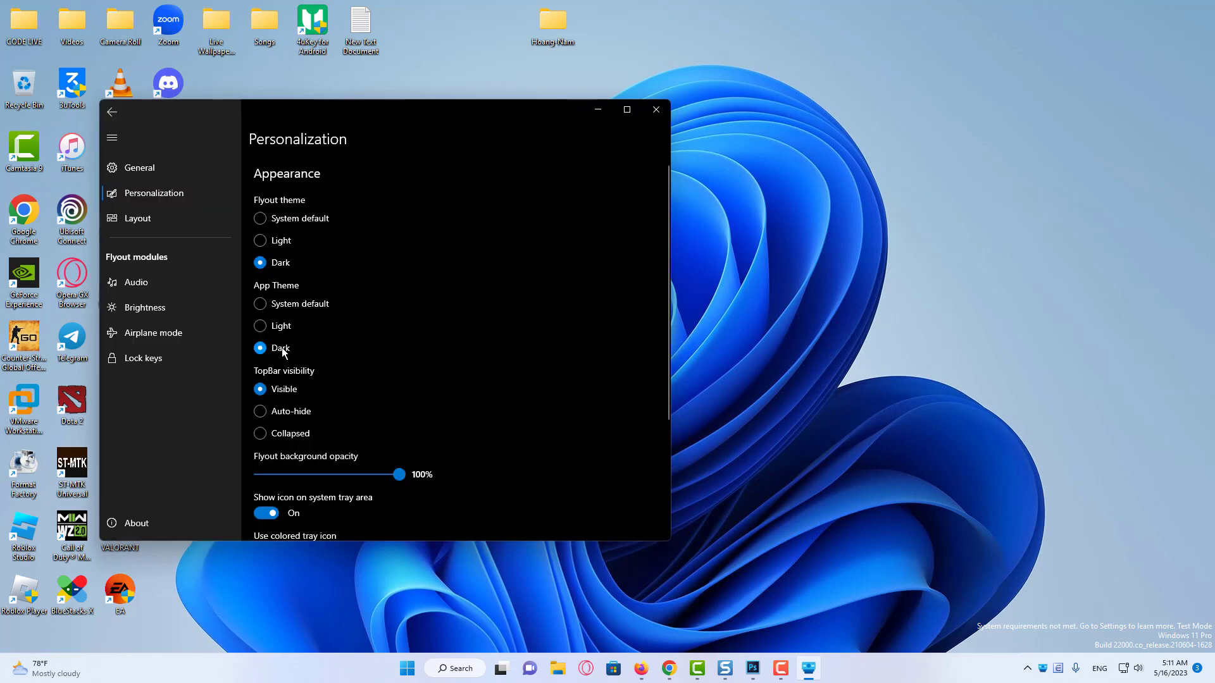
click(654, 110)
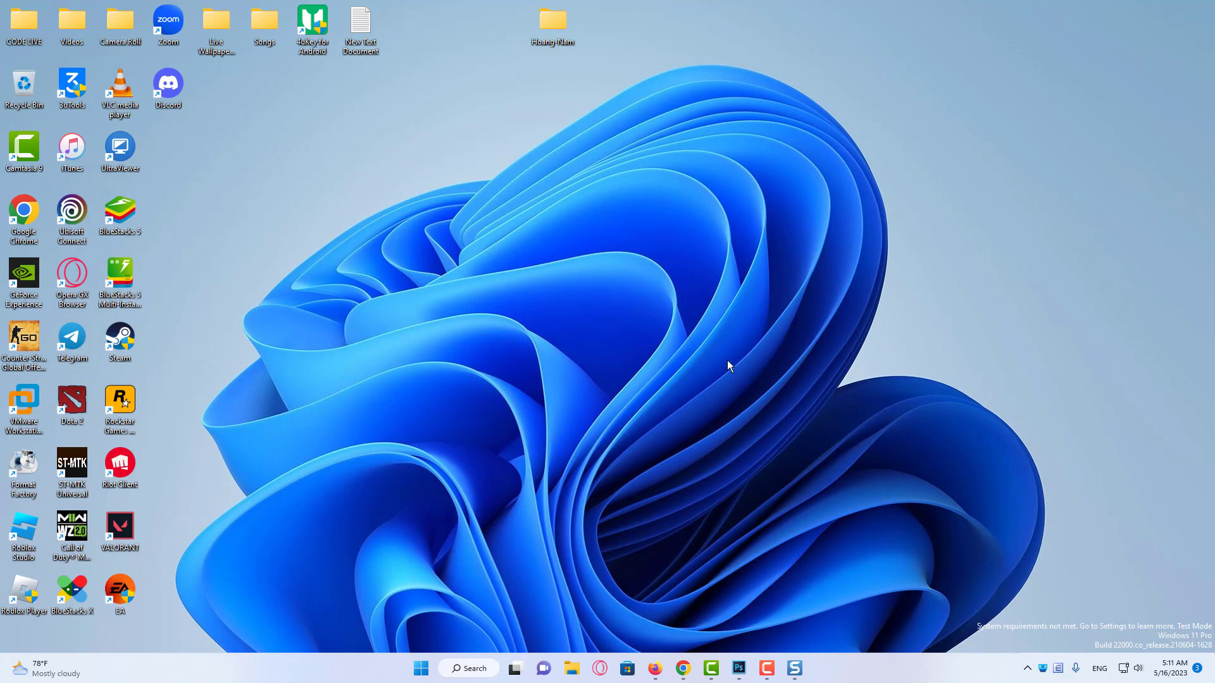
Preview the dark Scroll lock flyout, then exit ModernFlyouts from its tray icon
key(Scroll_Lock)
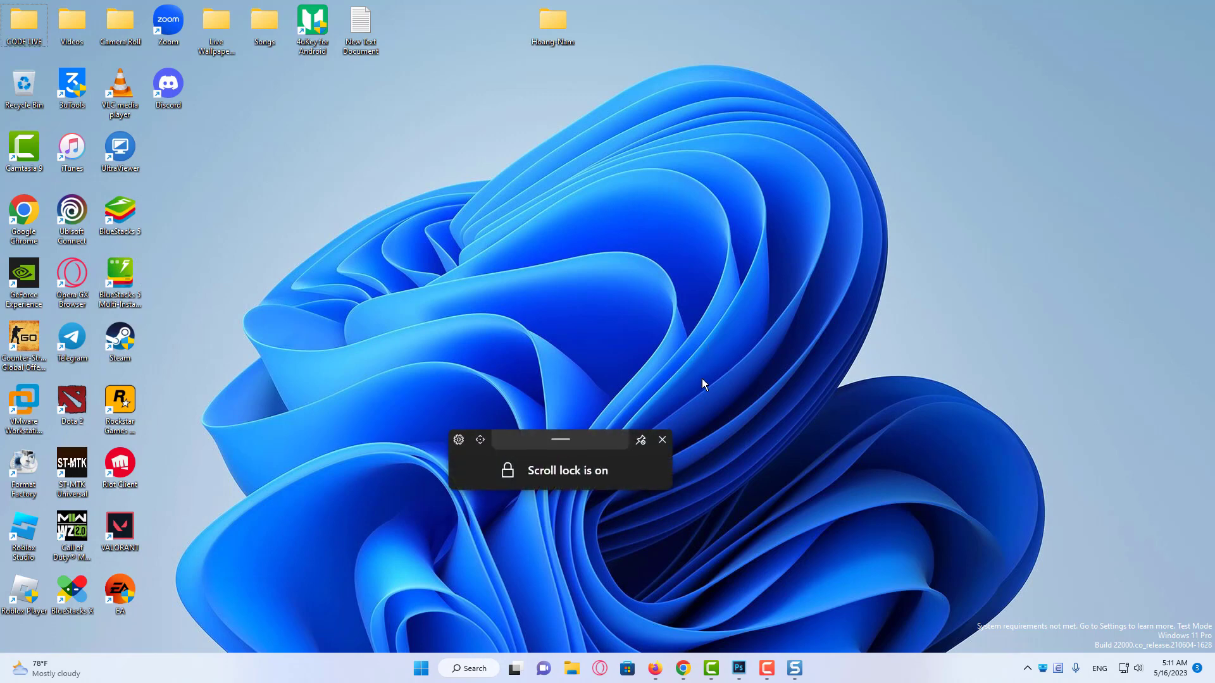
drag(574, 449, 632, 420)
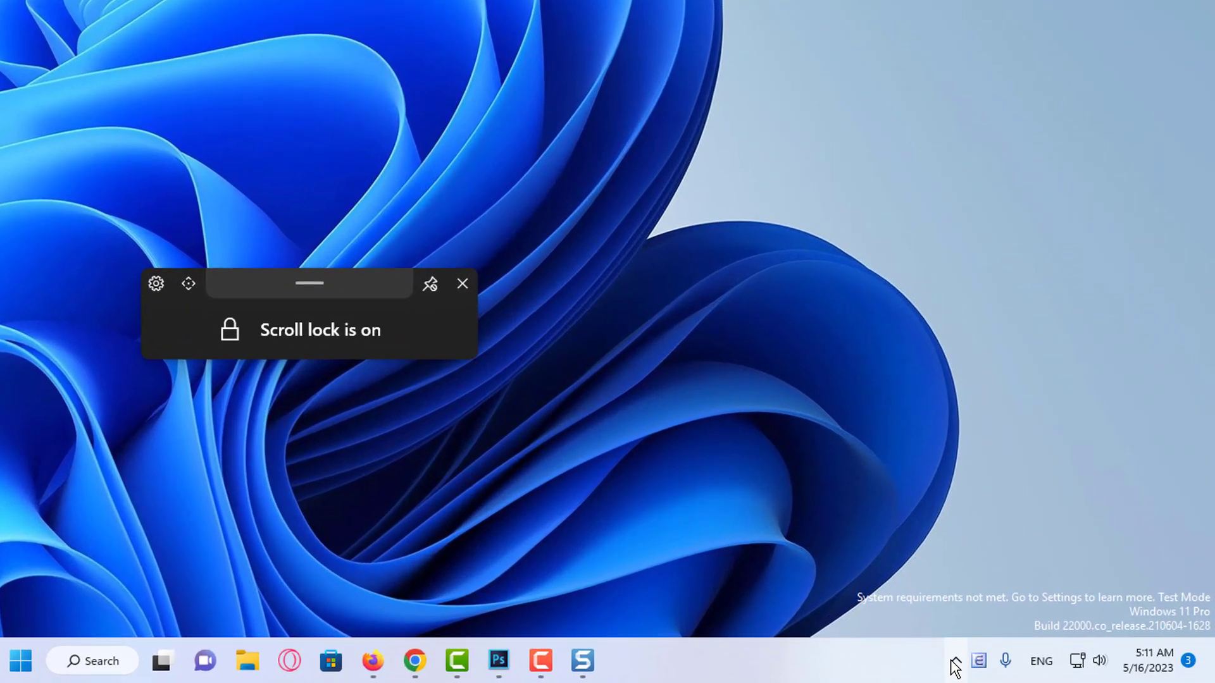
click(1038, 669)
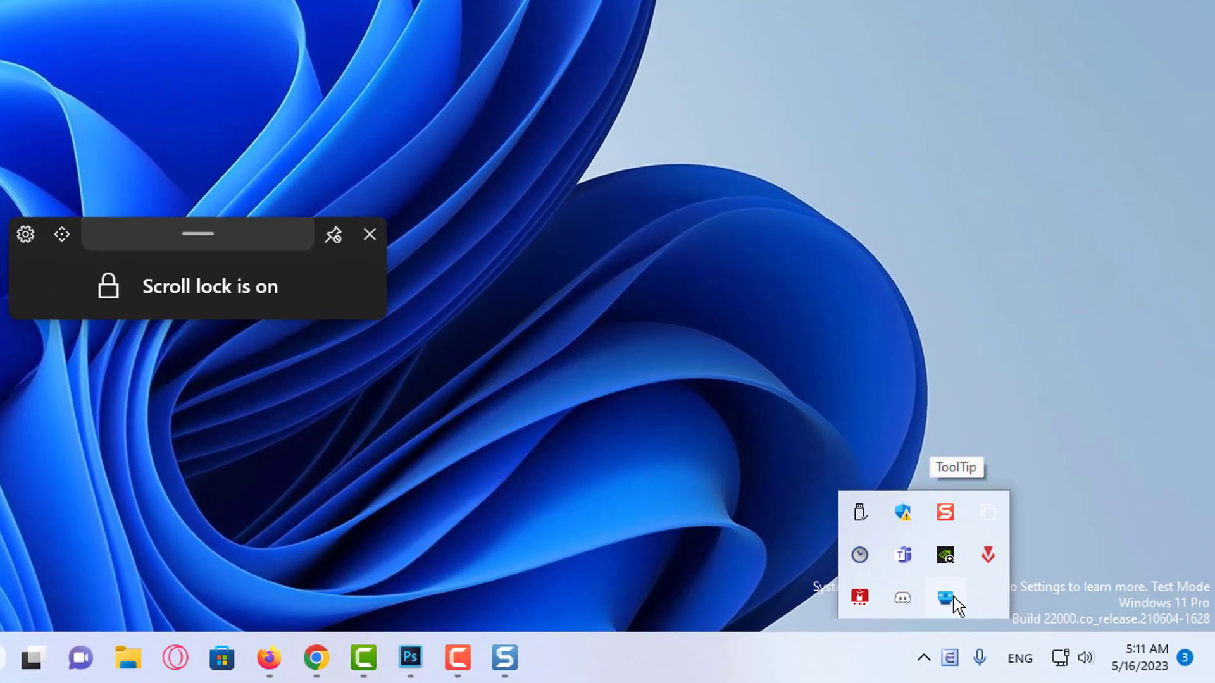
right_click(952, 594)
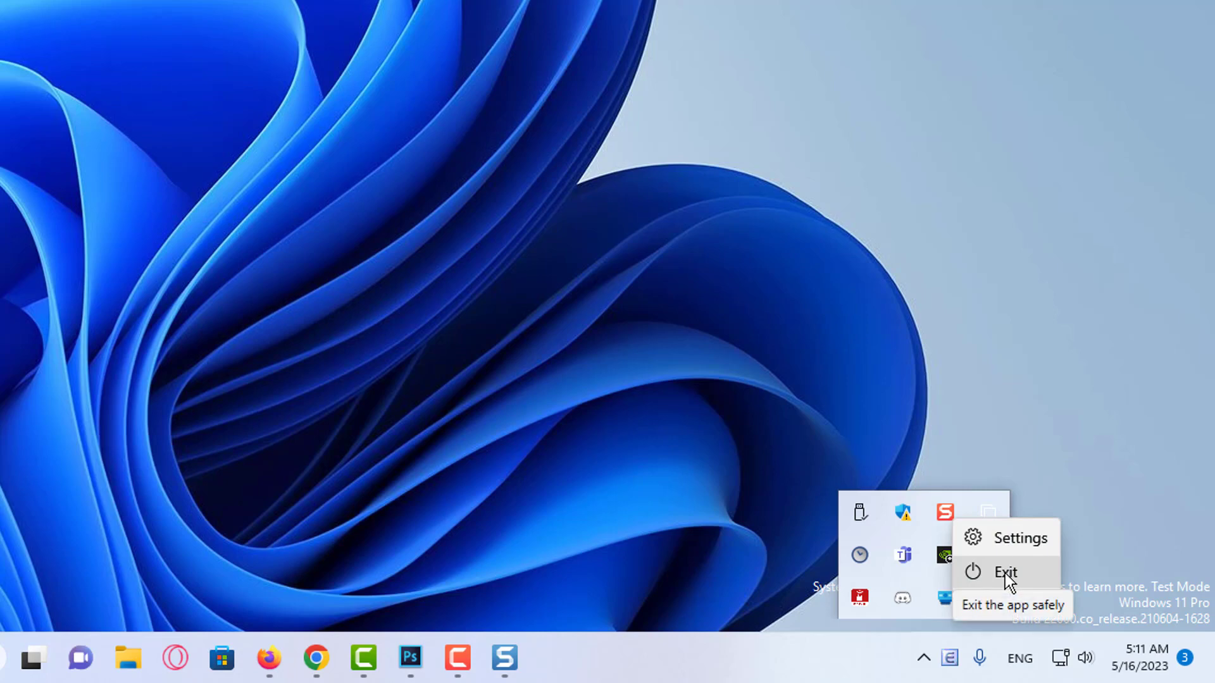
click(1004, 573)
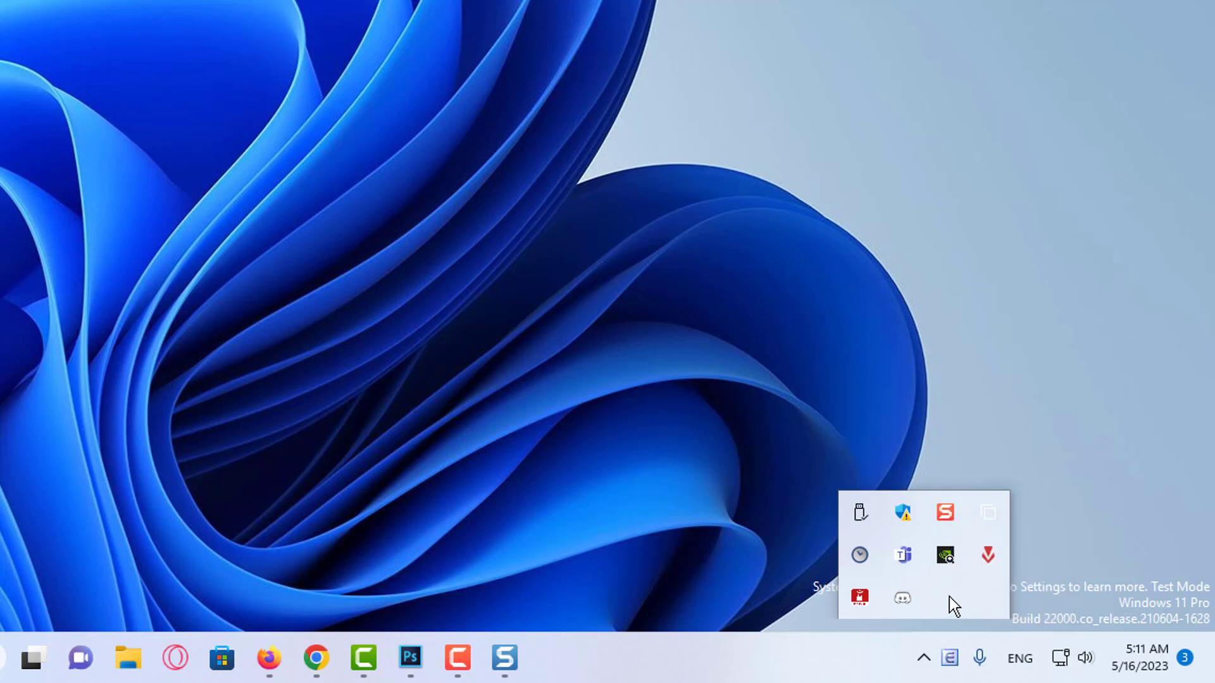